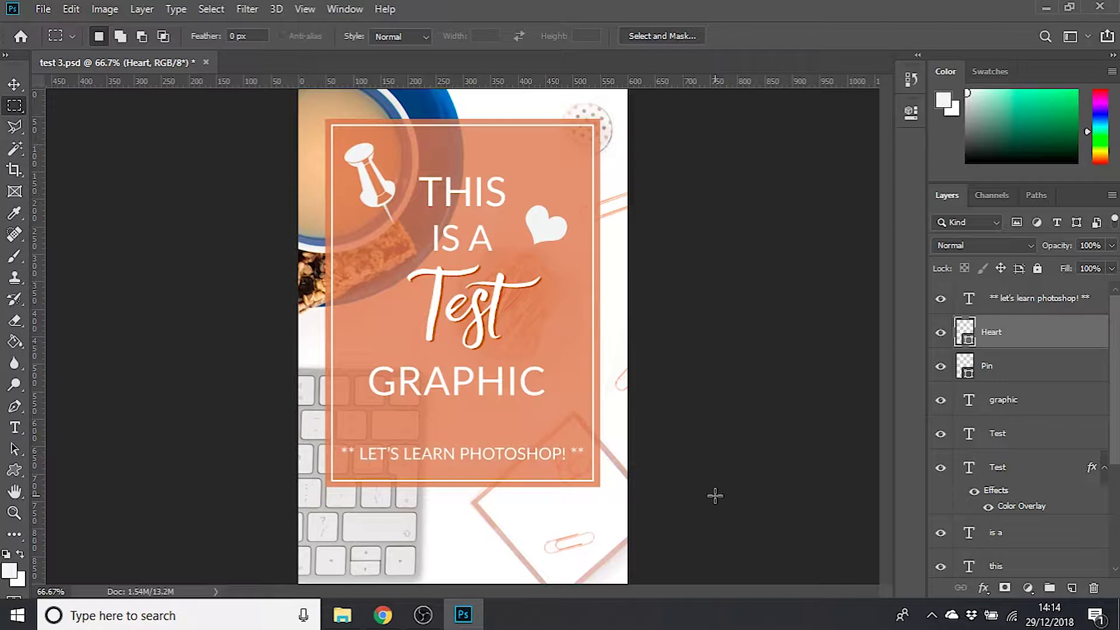
Retype the bottom headline word GRAPHIC as IMAGE with the Type tool
{"action": "left_click", "coordinate": [15, 427]}
{"action": "left_click_drag", "start_coordinate": [368, 381], "coordinate": [604, 396]}
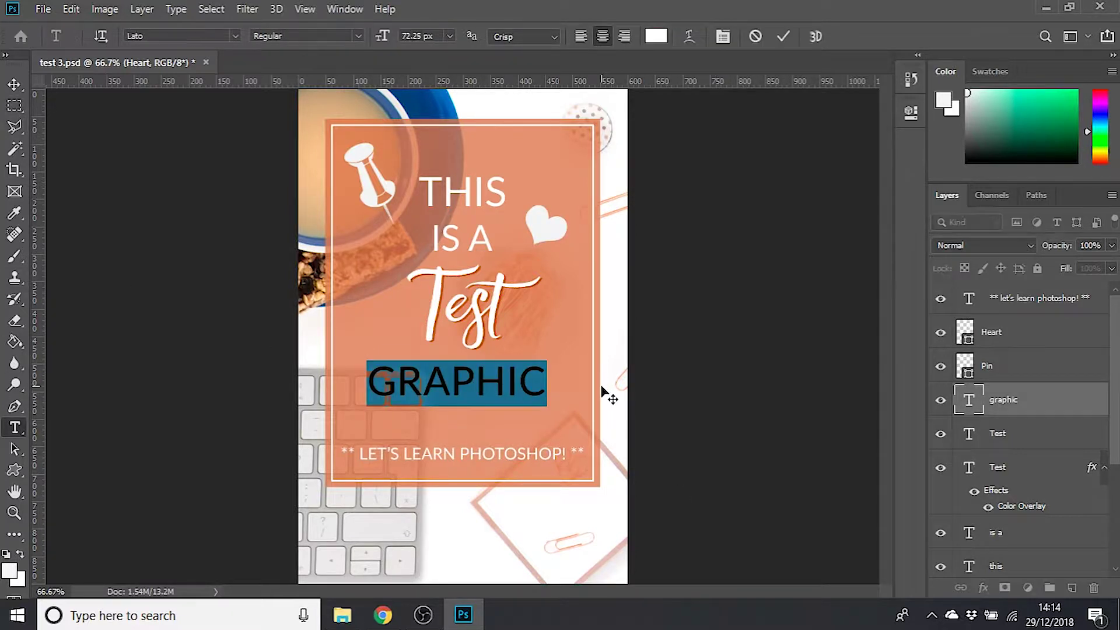
{"action": "type", "text": "IMAGE"}
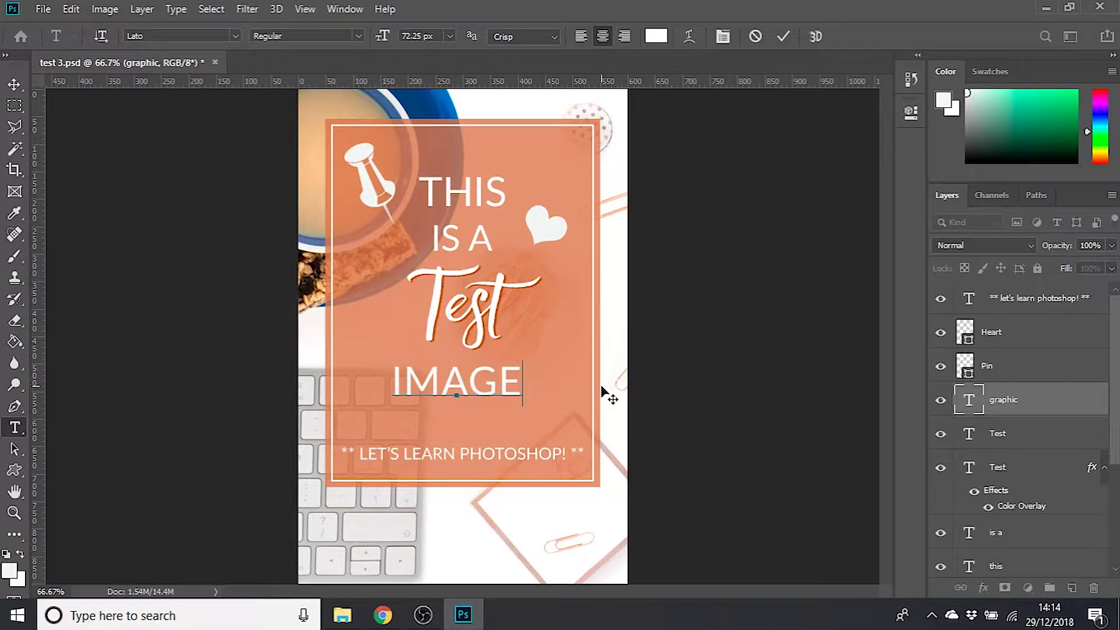
{"action": "left_click", "coordinate": [15, 105]}
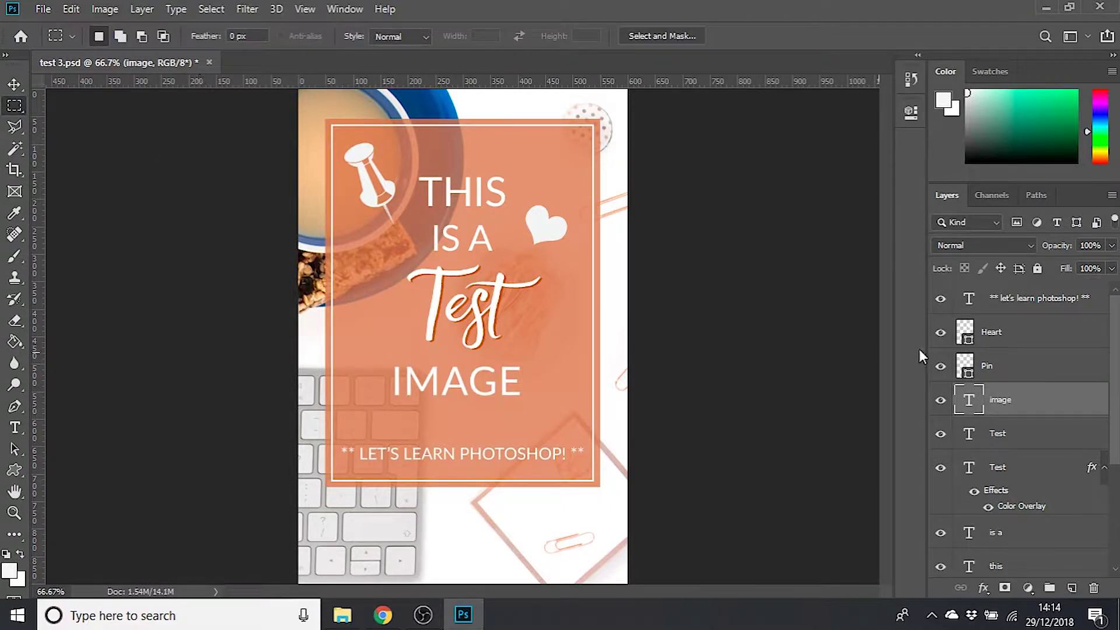
Duplicate the Heart layer to create a heart copy
{"action": "left_click", "coordinate": [1027, 338]}
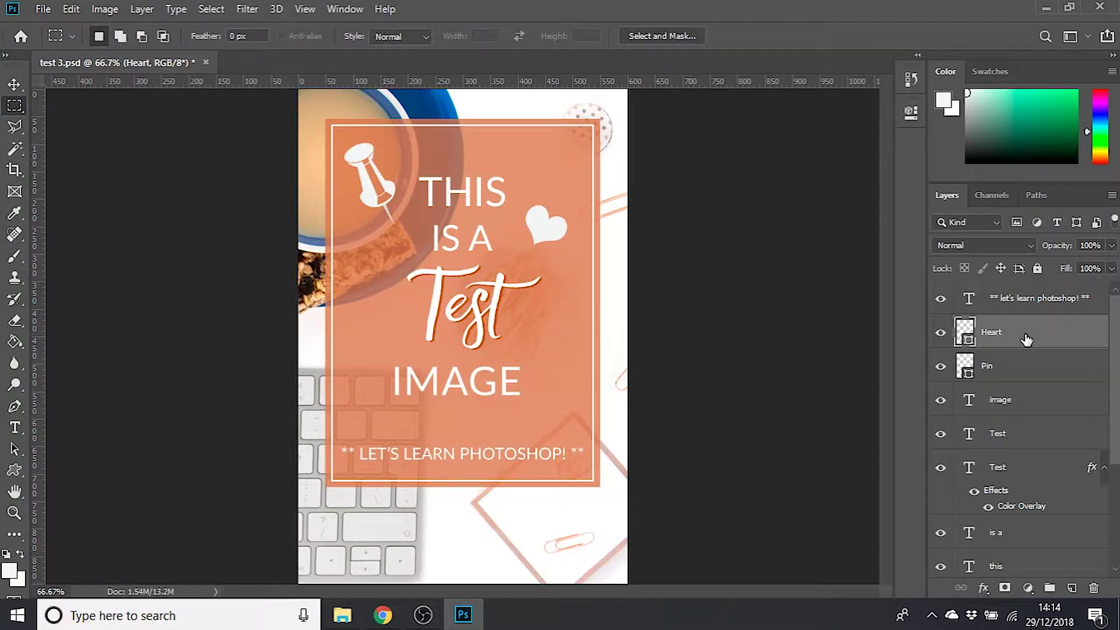
{"action": "right_click", "coordinate": [1026, 339]}
{"action": "left_click", "coordinate": [911, 94]}
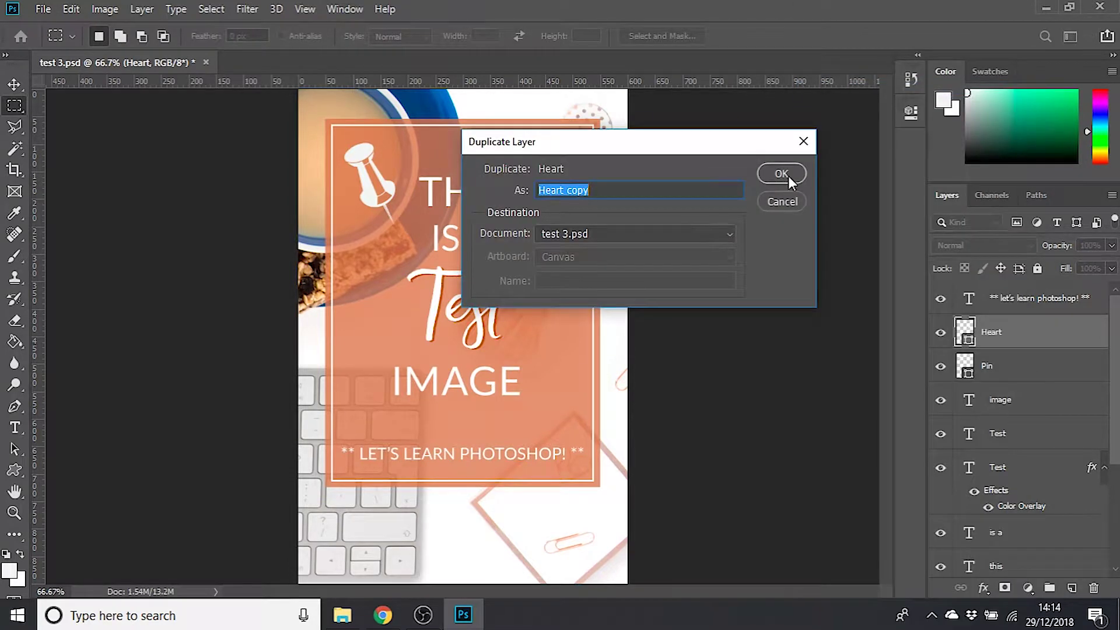
{"action": "left_click", "coordinate": [782, 174]}
Enlarge and tilt the heart copy, moving it to the left edge beside Test
{"action": "key", "text": "ctrl+t"}
{"action": "mouse_move", "coordinate": [512, 194]}
{"action": "left_mouse_down"}
{"action": "mouse_move", "coordinate": [504, 162]}
{"action": "mouse_move", "coordinate": [482, 158]}
{"action": "mouse_move", "coordinate": [464, 175]}
{"action": "left_mouse_up"}
{"action": "mouse_move", "coordinate": [552, 219]}
{"action": "left_mouse_down"}
{"action": "mouse_move", "coordinate": [409, 272]}
{"action": "mouse_move", "coordinate": [365, 302]}
{"action": "left_mouse_up"}
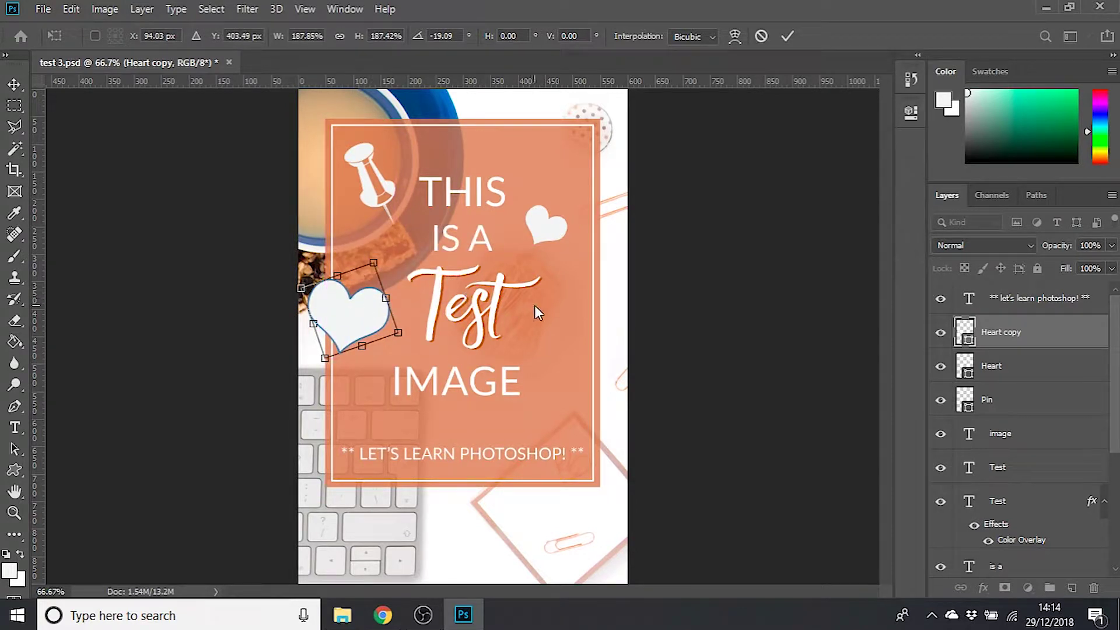
{"action": "key", "text": "Return"}
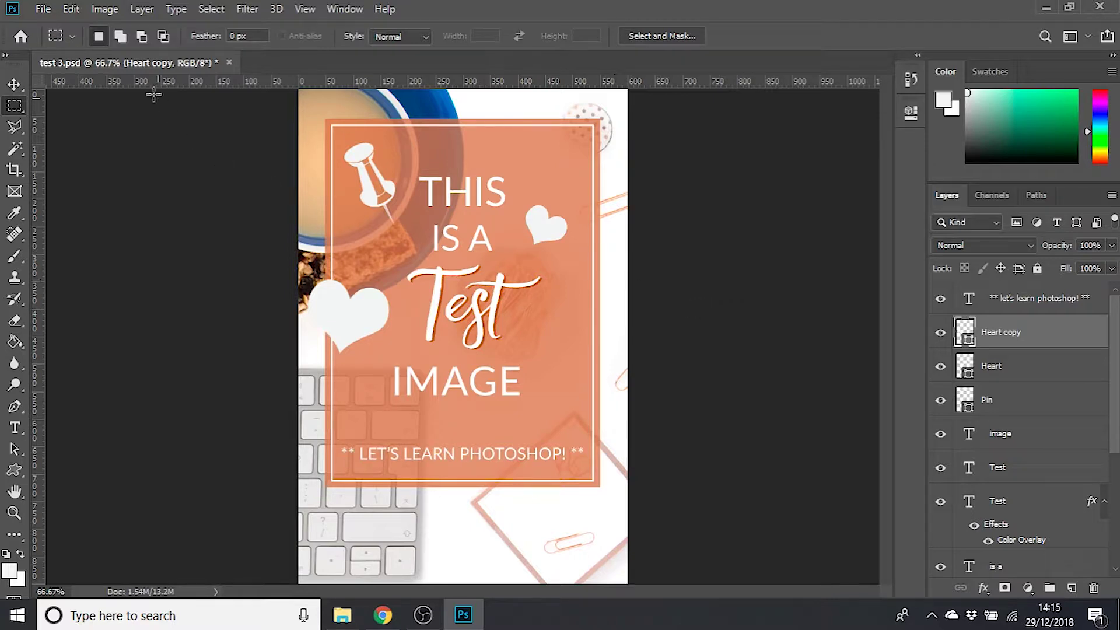
Undo the Free Transform, Duplicate Layer and Edit Type Layer steps from the Edit menu
{"action": "left_click", "coordinate": [67, 12]}
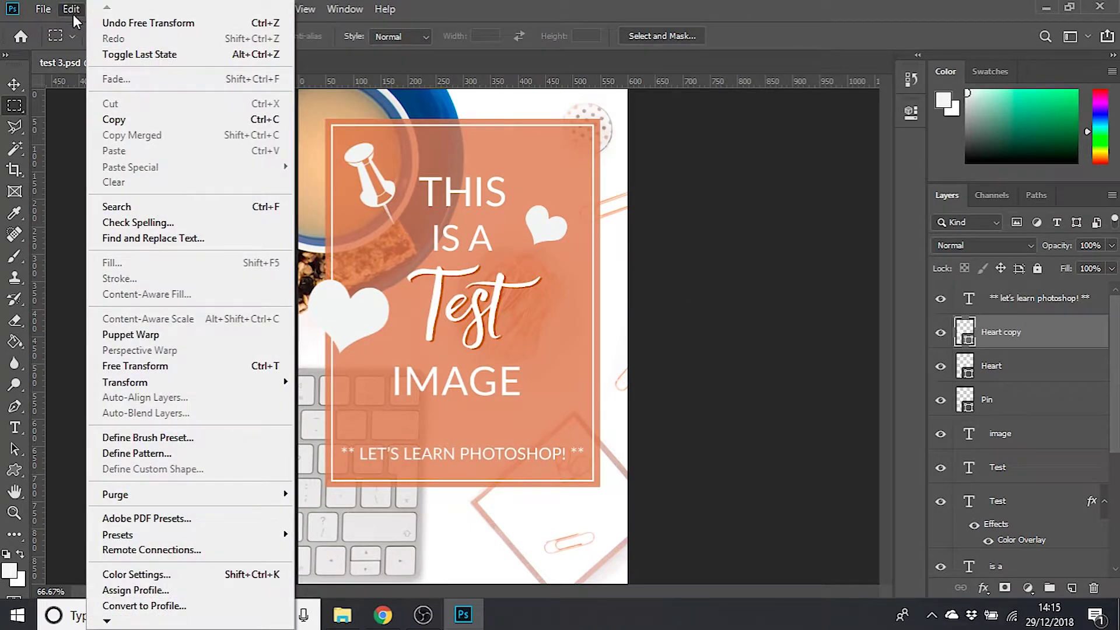
{"action": "left_click", "coordinate": [117, 24]}
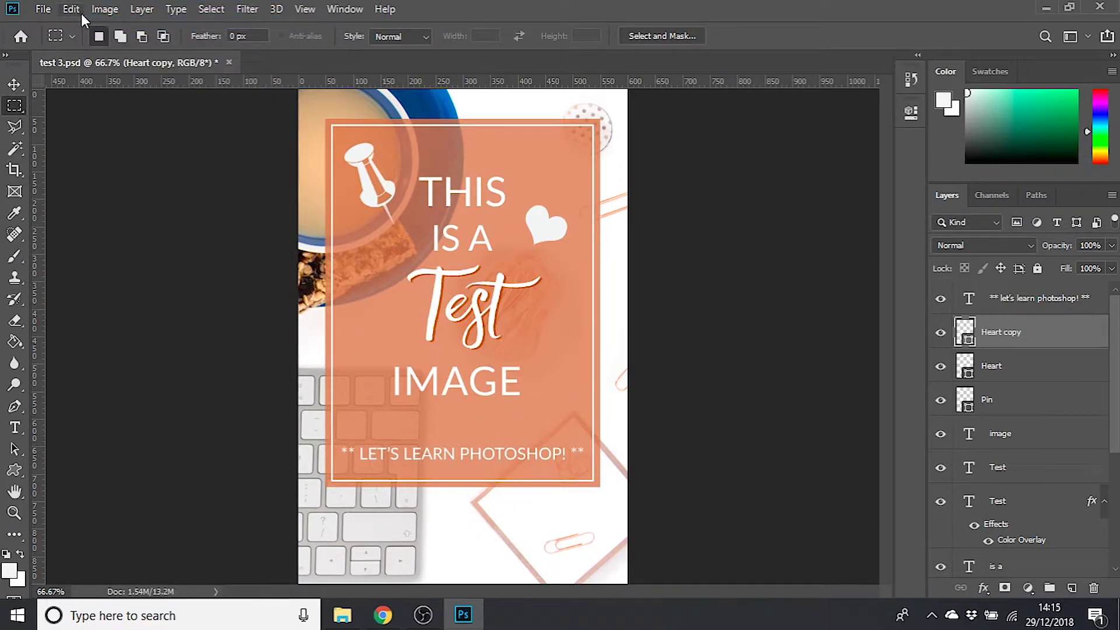
{"action": "left_click", "coordinate": [75, 13]}
{"action": "left_click", "coordinate": [118, 22]}
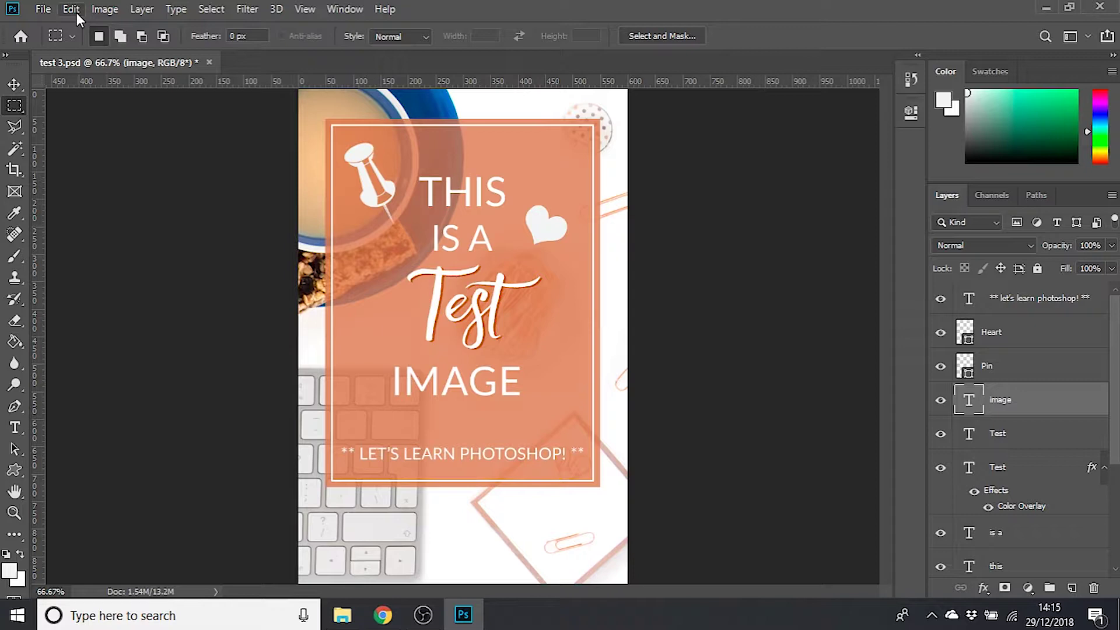
{"action": "left_click", "coordinate": [76, 13]}
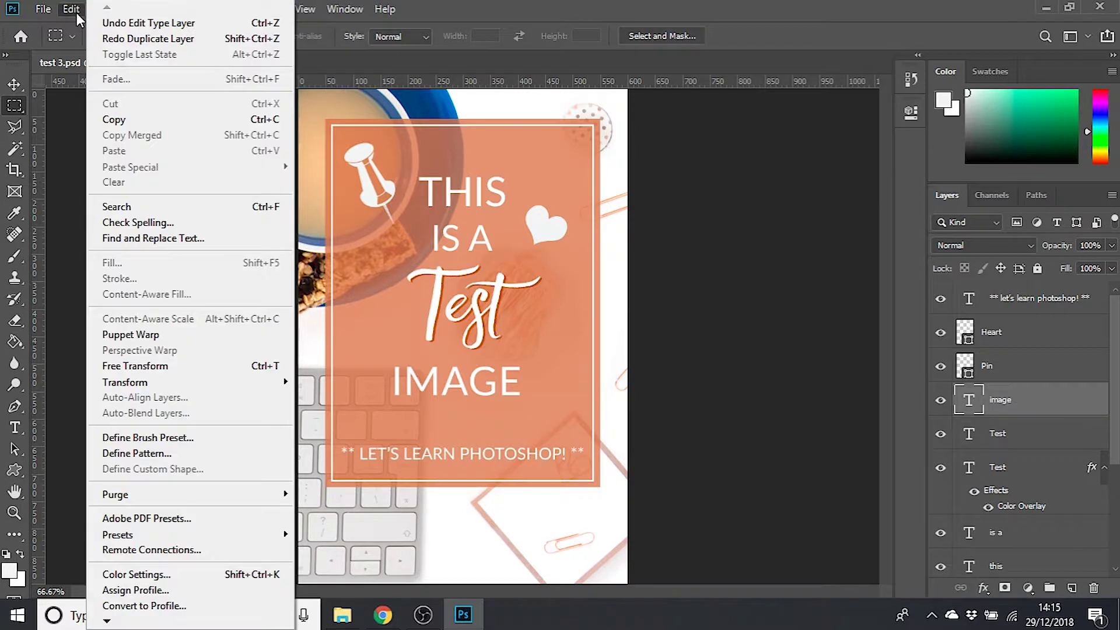
{"action": "left_click", "coordinate": [116, 23]}
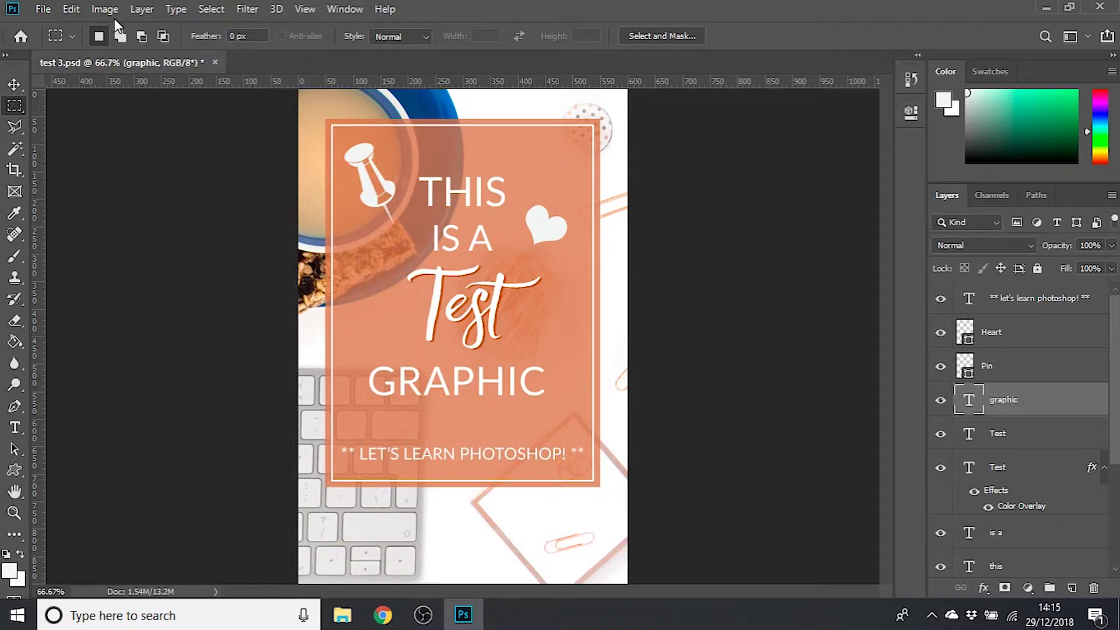
Redo the Edit Type Layer step from the Edit menu so the headline reads IMAGE
{"action": "left_click", "coordinate": [80, 9]}
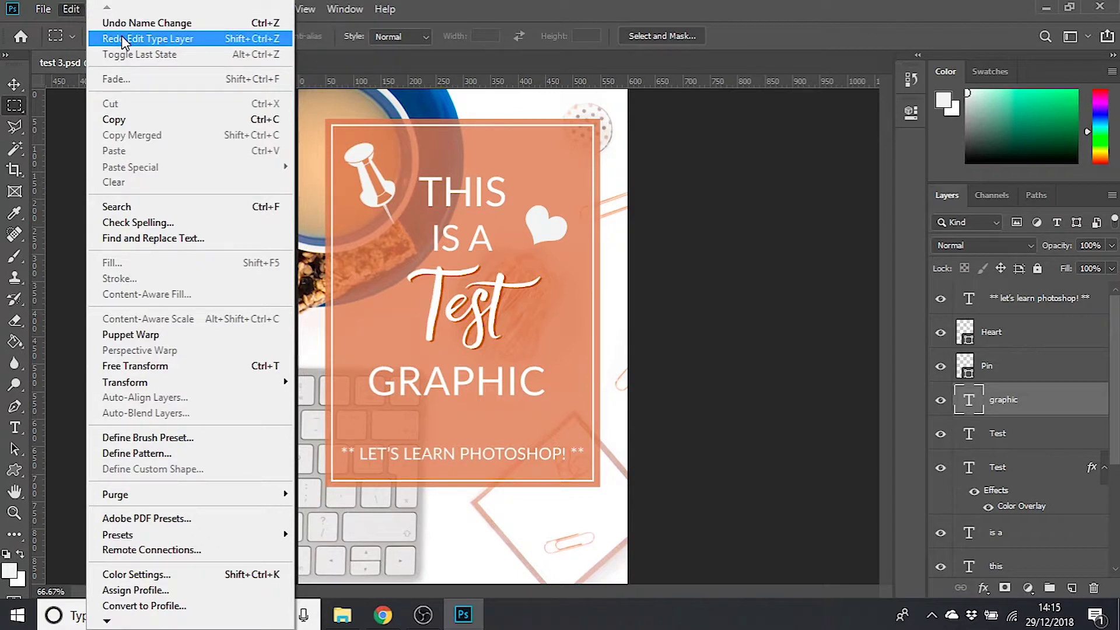
{"action": "left_click", "coordinate": [122, 37]}
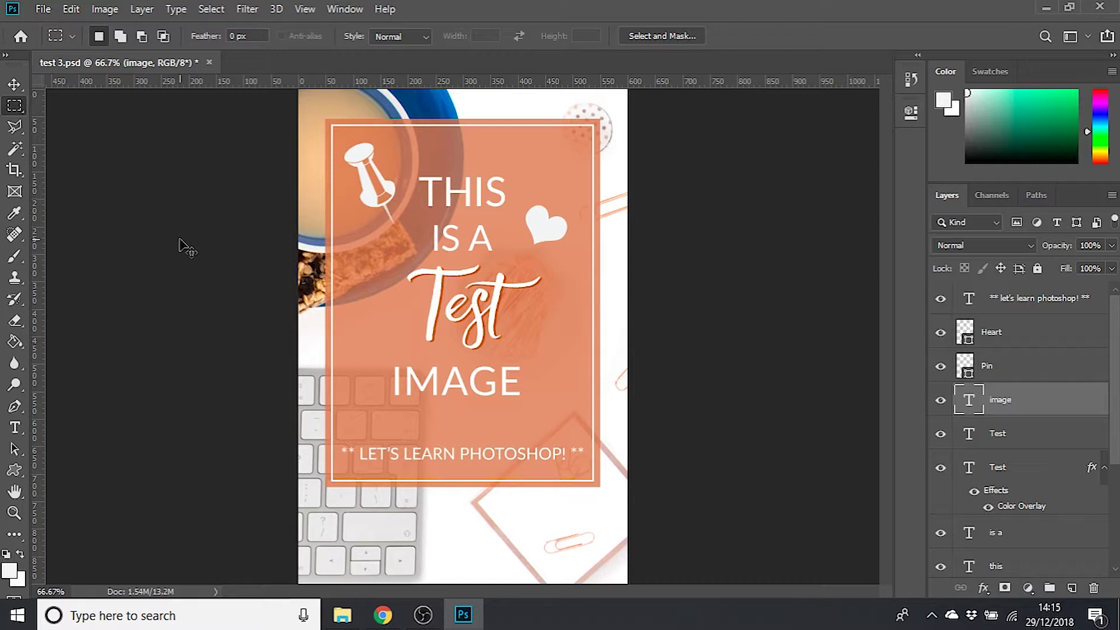
Step through history with Ctrl+Z and Shift+Ctrl+Z until the tilted heart copy returns
{"action": "key", "text": "ctrl+z"}
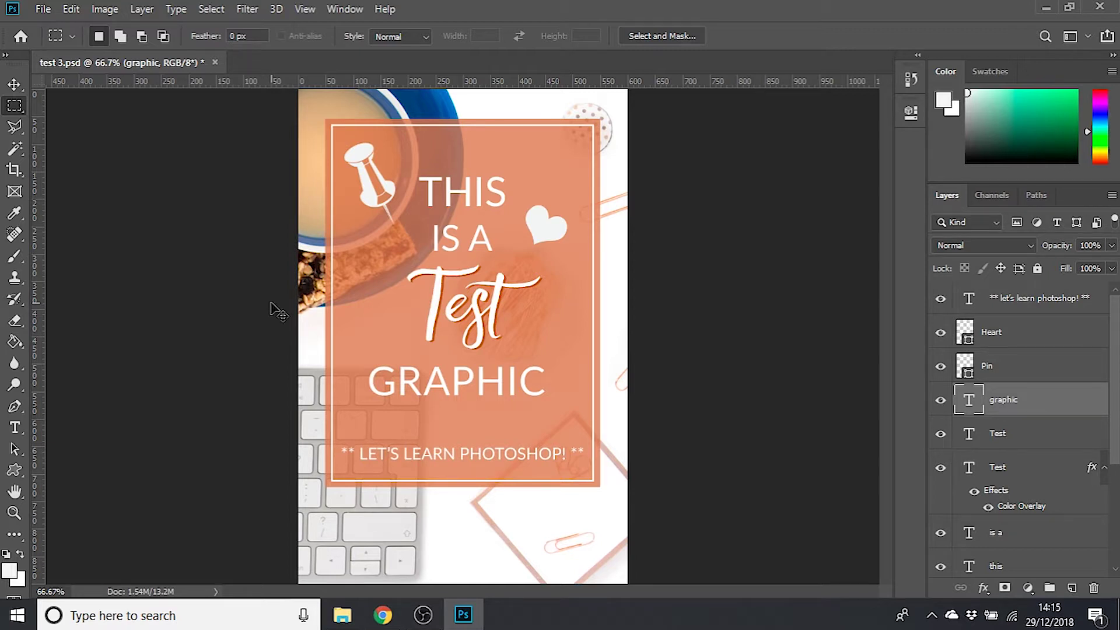
{"action": "key", "text": "ctrl+z"}
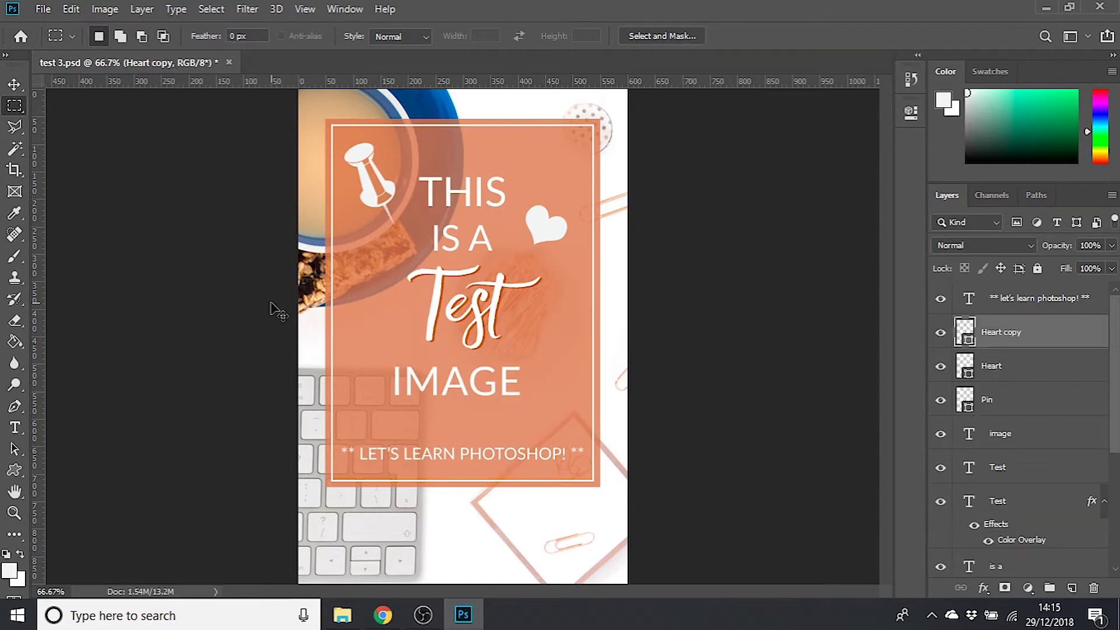
{"action": "left_click_drag", "start_coordinate": [546, 223], "coordinate": [349, 316]}
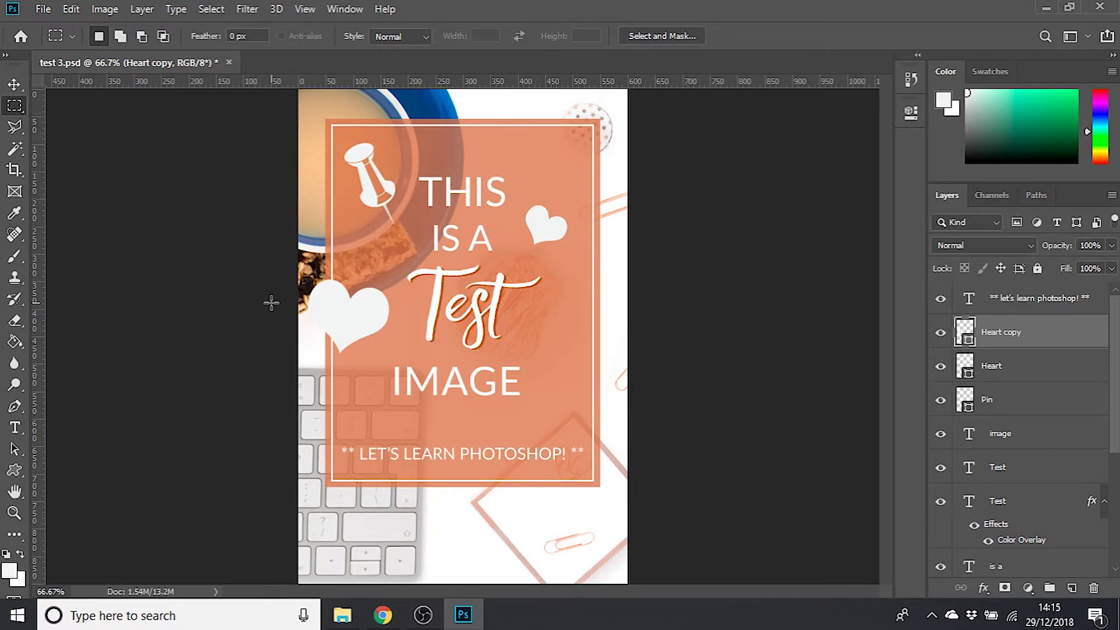
{"action": "key", "text": "ctrl+z"}
{"action": "key", "text": "ctrl+z"}
{"action": "key", "text": "ctrl+z"}
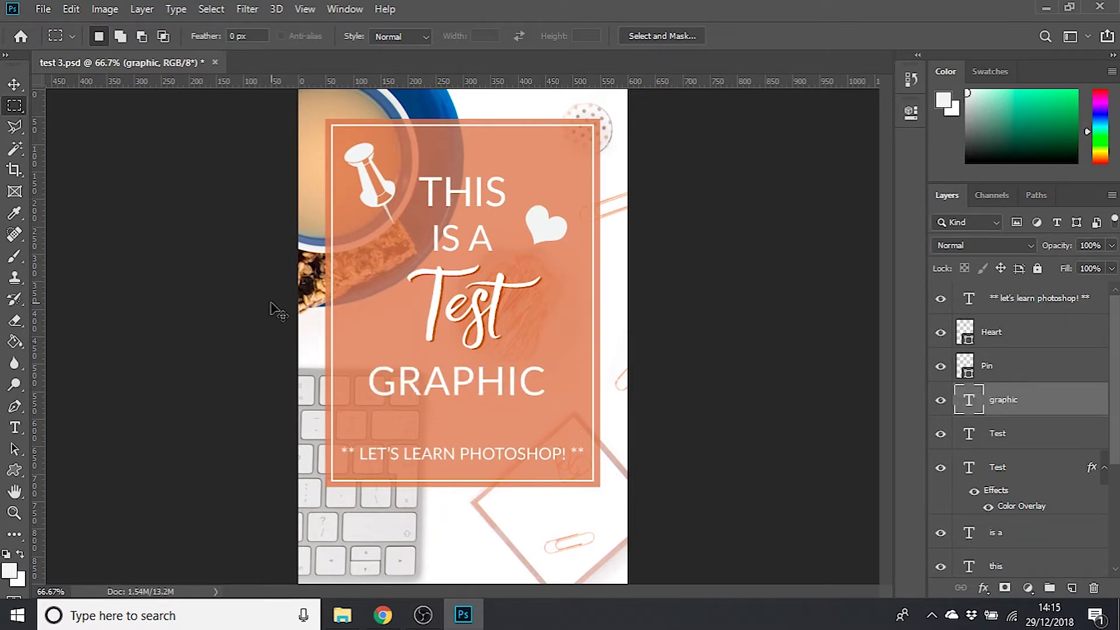
{"action": "key", "text": "ctrl+shift+z"}
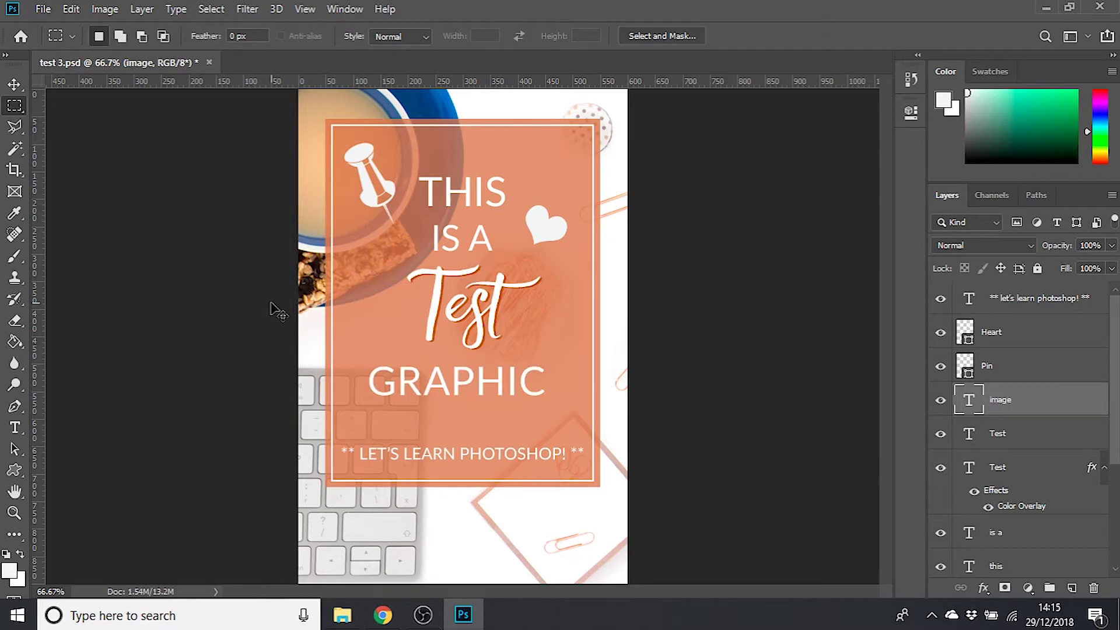
{"action": "key", "text": "ctrl+shift+z"}
{"action": "key", "text": "ctrl+shift+z"}
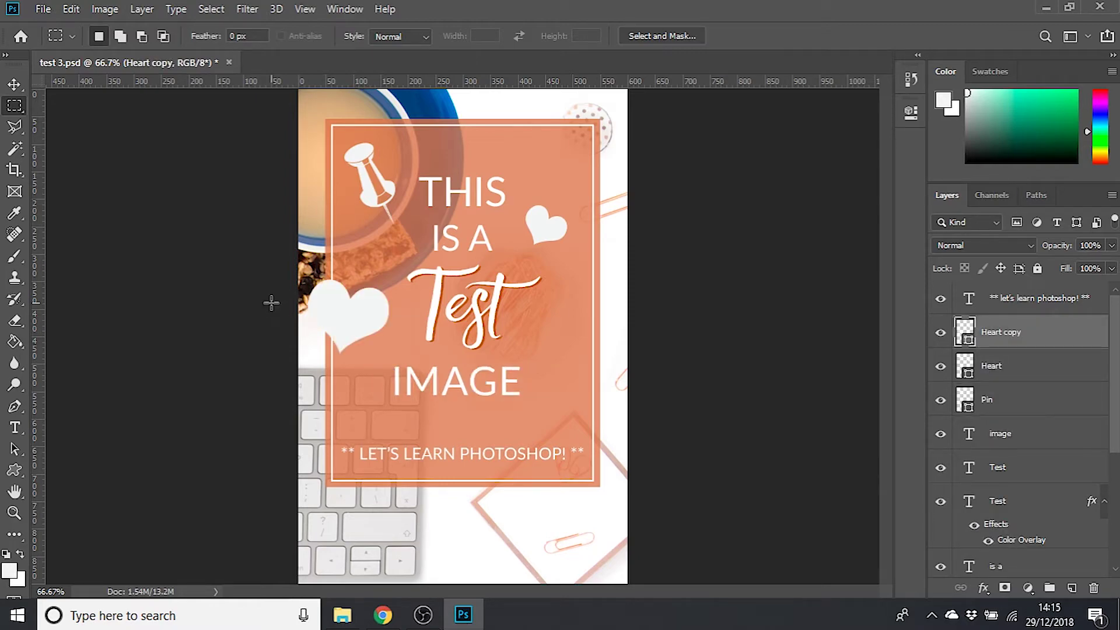